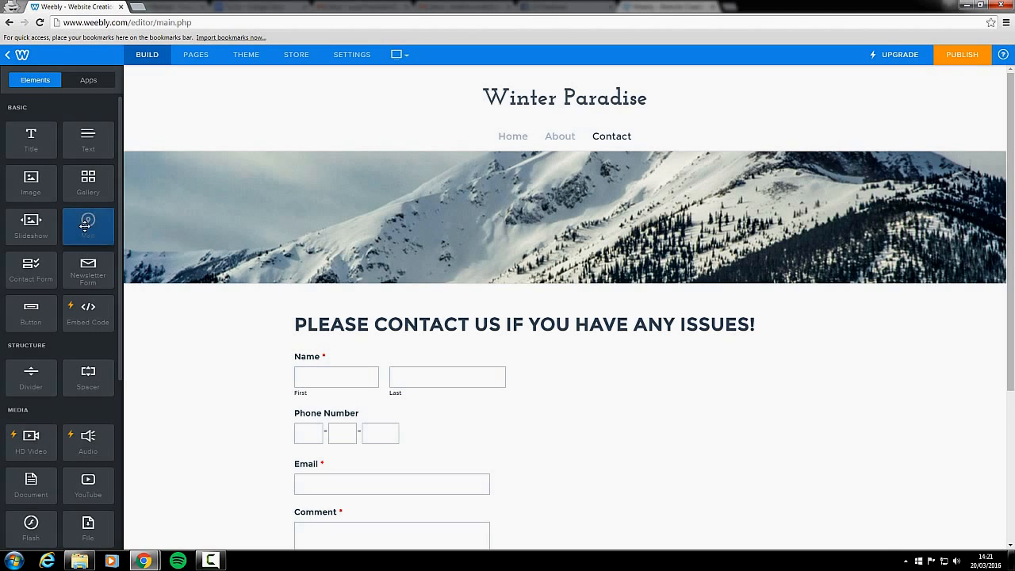
Add a map element to the Contact page in a column beside the contact form
drag(84, 226, 841, 229)
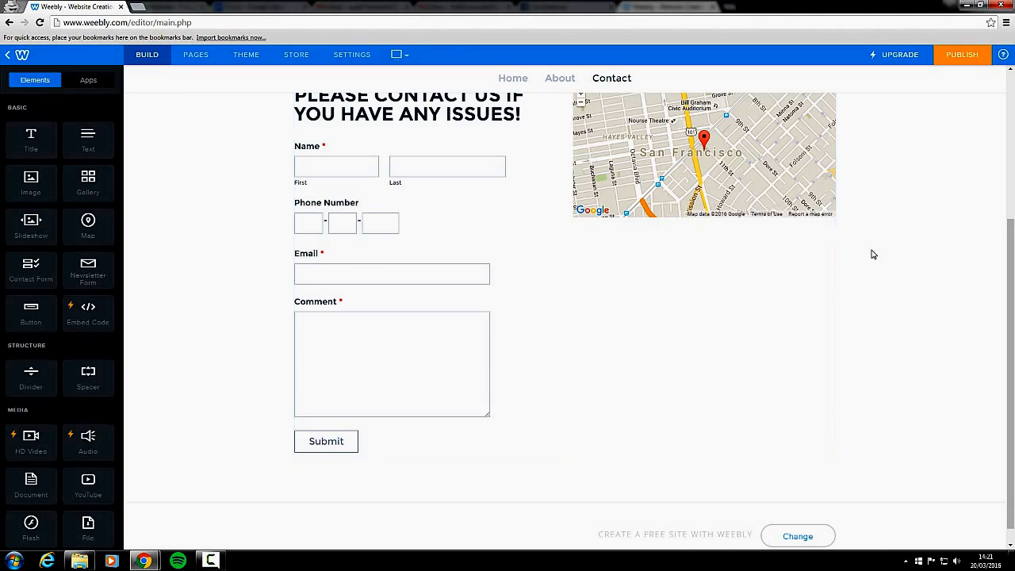
scroll(873, 254, up, 1)
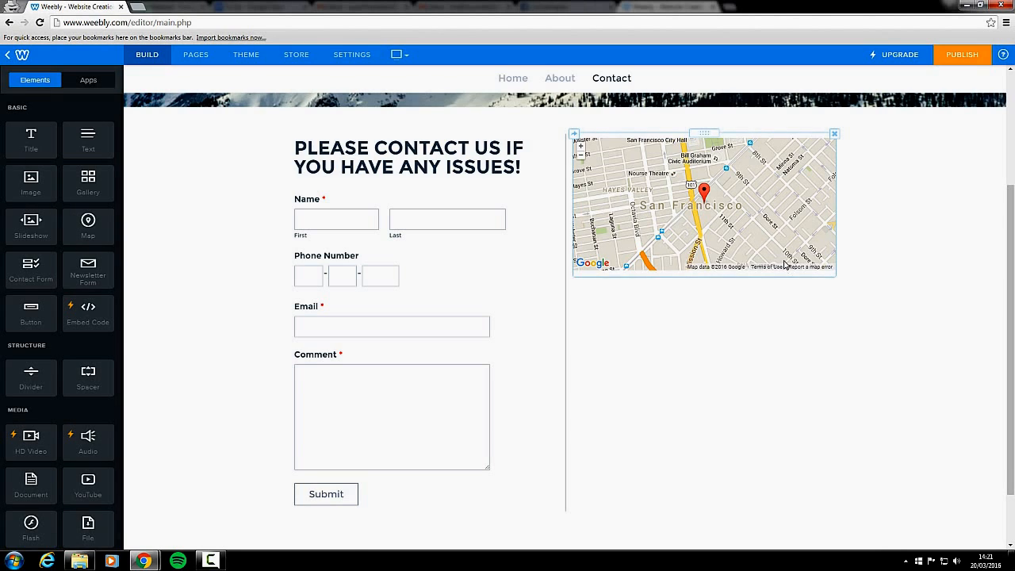
scroll(912, 263, up, 1)
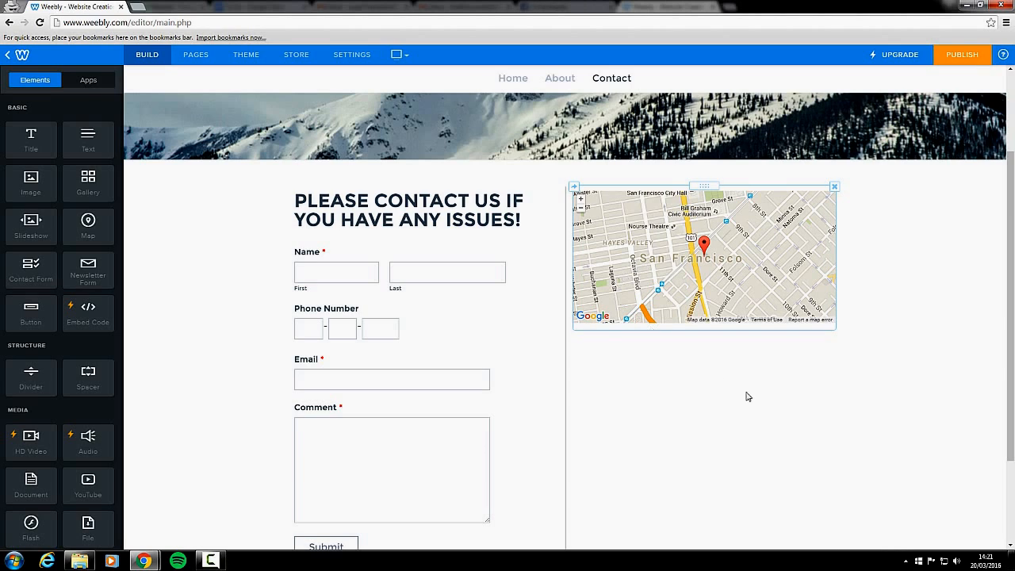
Replace the map's default address with the London postcode of the location
click(705, 260)
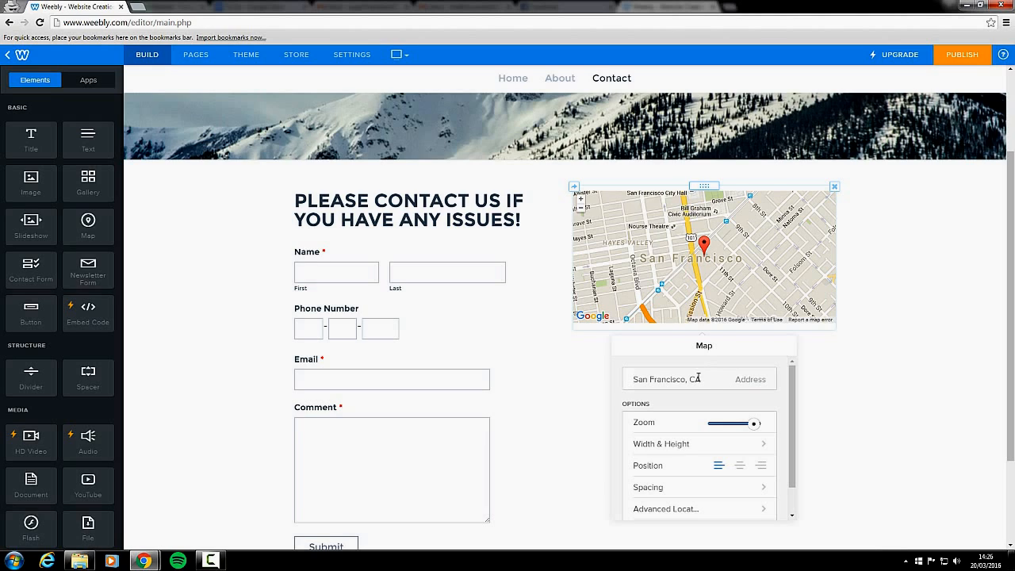
text(WC1E 7HU)
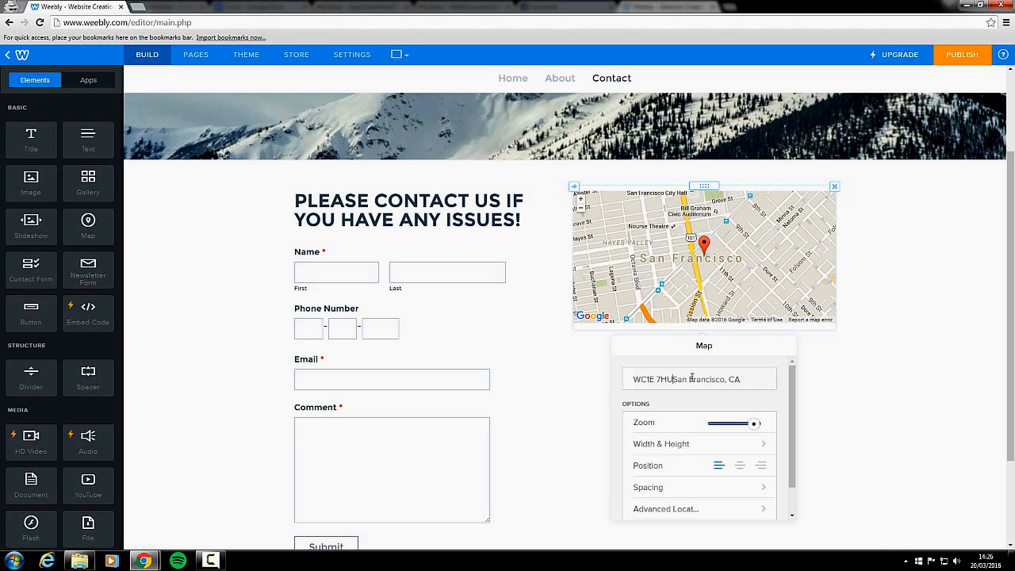
key(Delete)
key(Delete)
key(Delete)
key(Delete)
key(Delete)
key(Delete)
key(Delete)
key(Delete)
key(Delete)
key(Delete)
key(Delete)
key(Delete)
key(Delete)
key(Delete)
key(Delete)
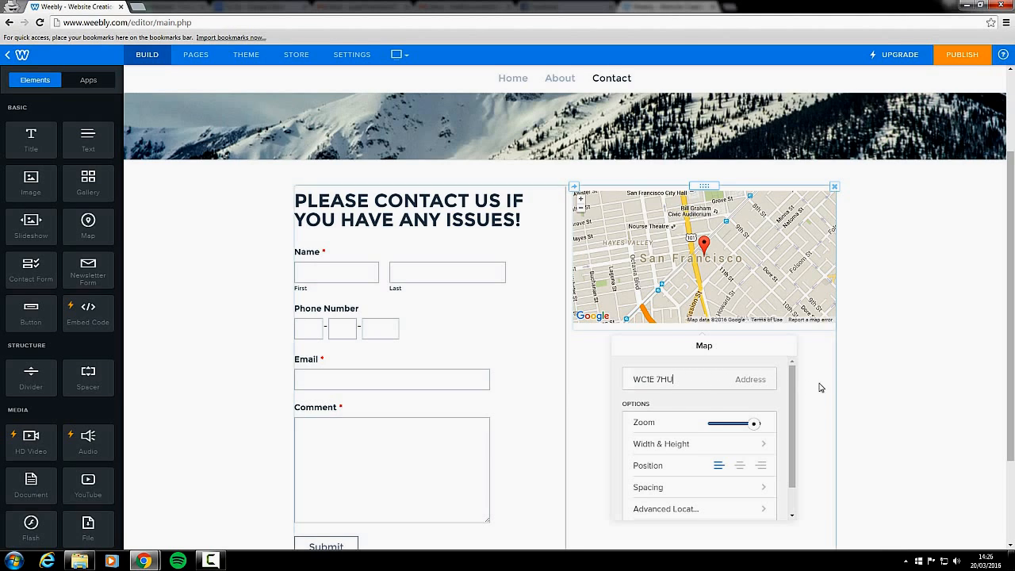
click(893, 393)
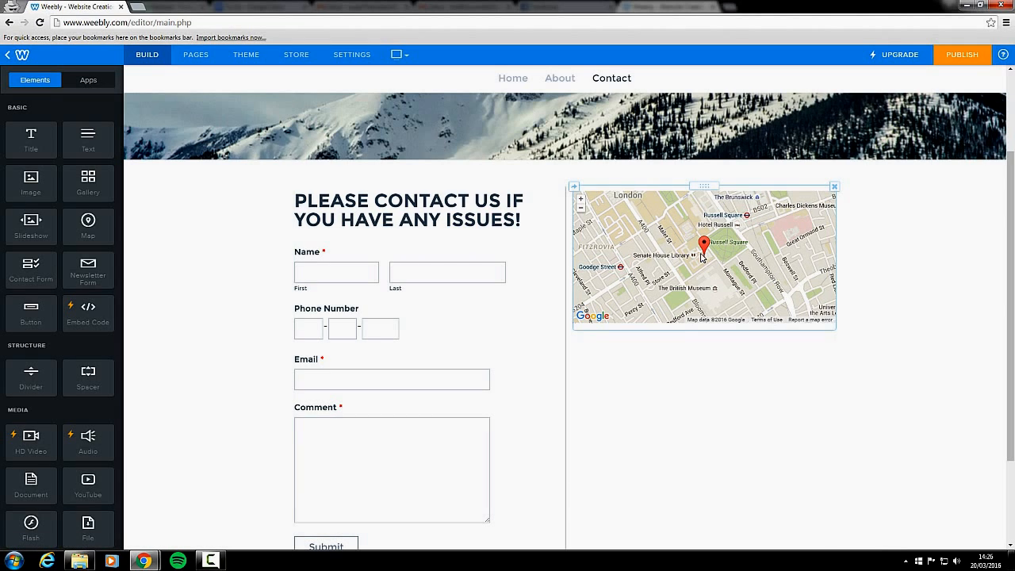
Try lower zoom levels on the map, and return it to the closer street-level zoom
scroll(709, 282, up, 2)
scroll(710, 282, down, 2)
click(701, 261)
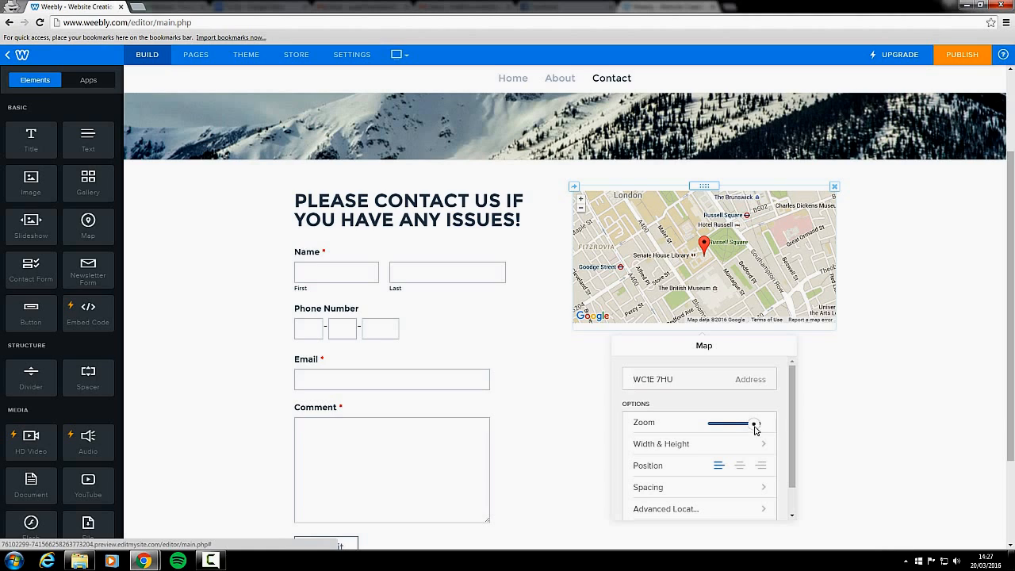
mouse_move(755, 427)
mouse_down()
mouse_move(730, 428)
mouse_move(747, 429)
mouse_up()
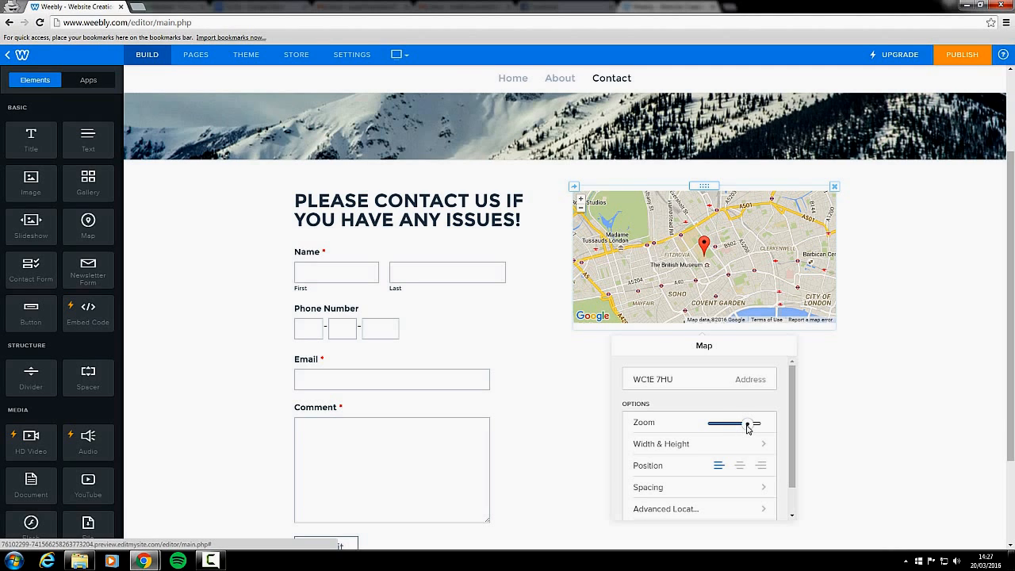
drag(747, 424, 752, 425)
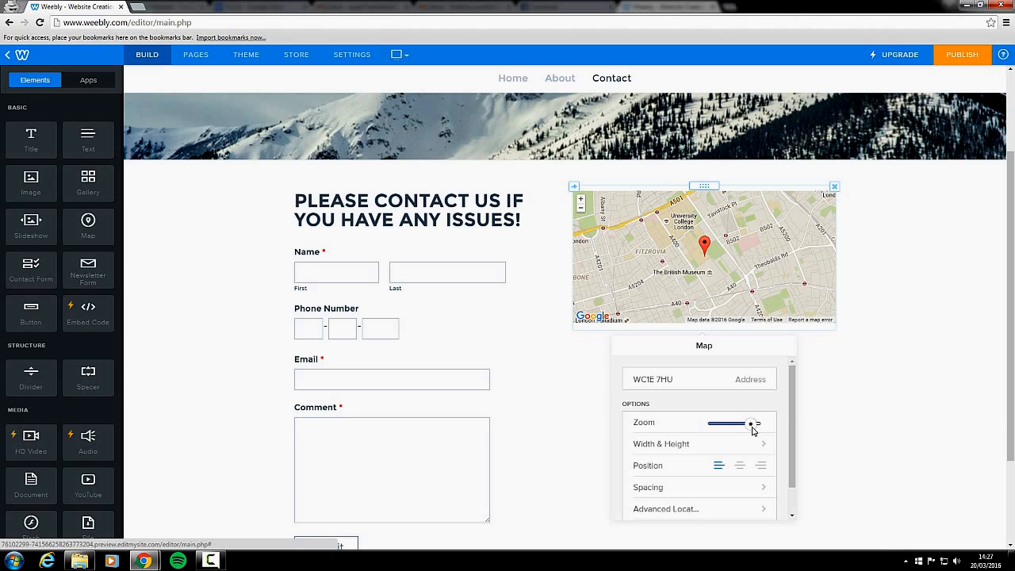
drag(754, 426, 757, 428)
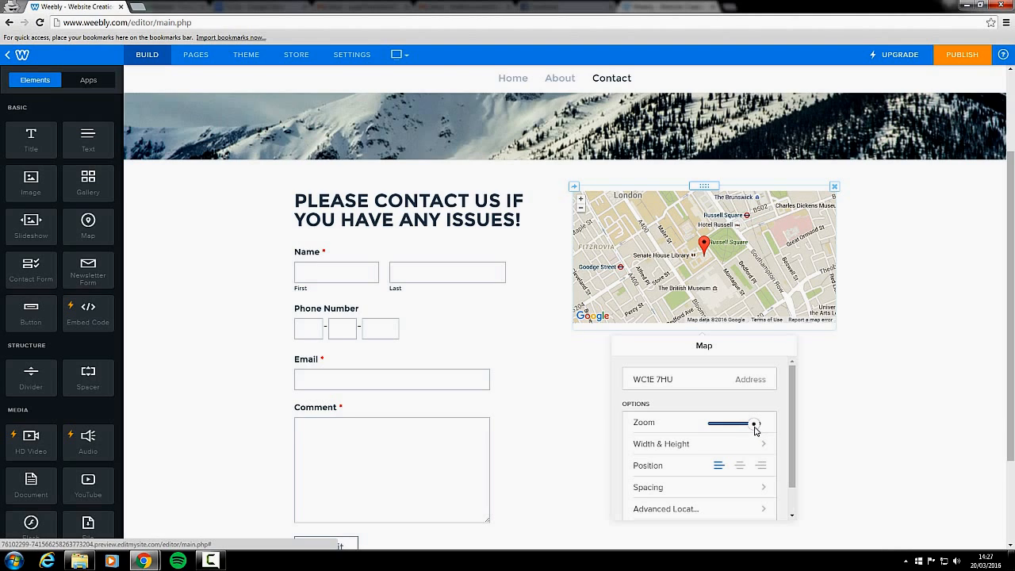
Try the Small and Tiny widths on the map, and set its width to Large
click(685, 446)
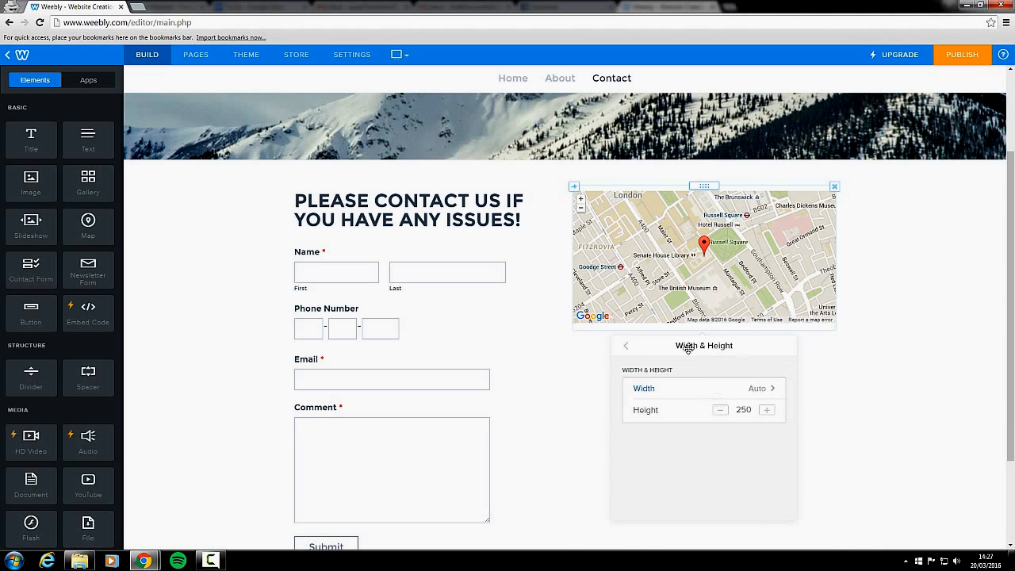
click(763, 388)
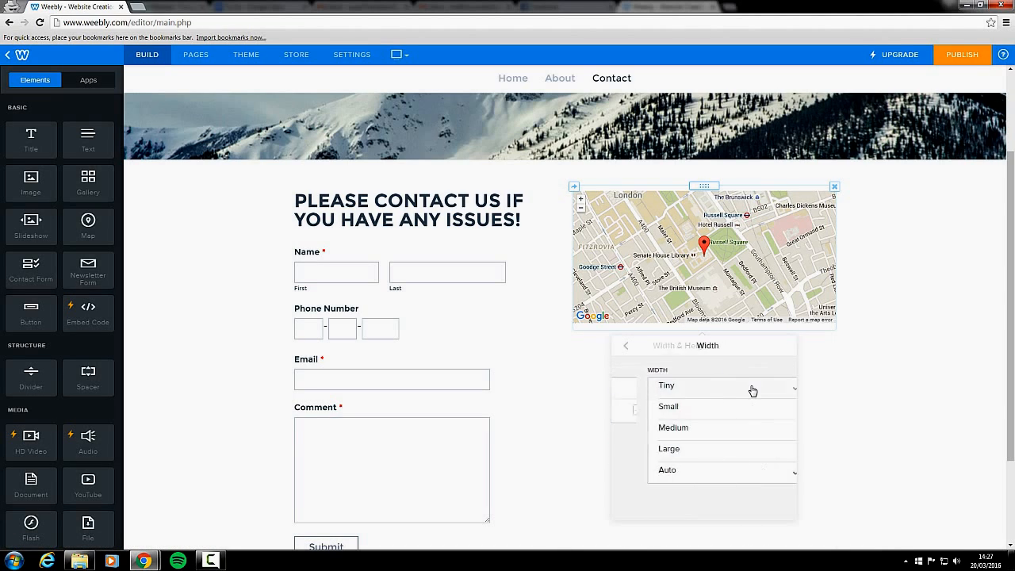
click(680, 458)
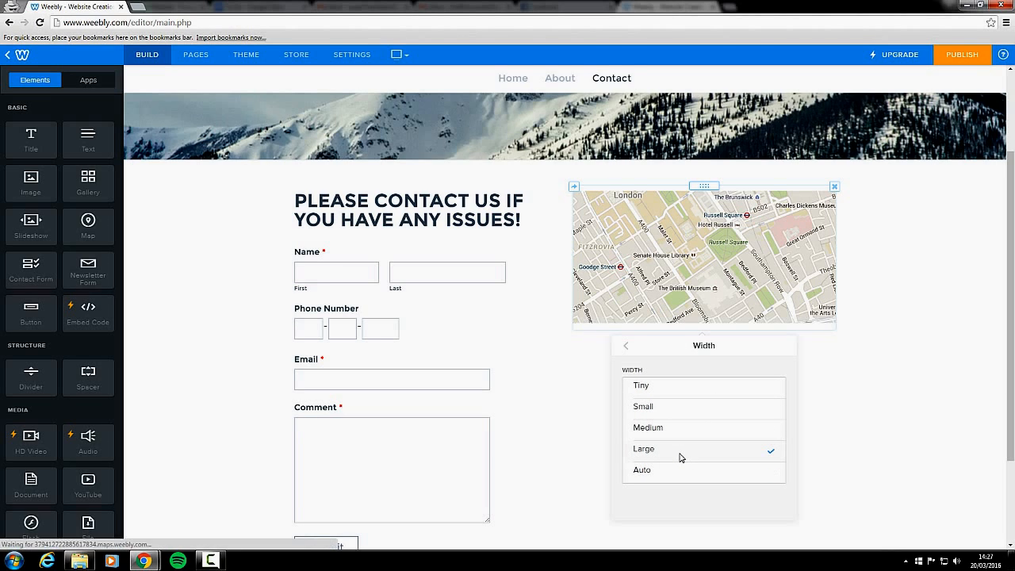
click(677, 411)
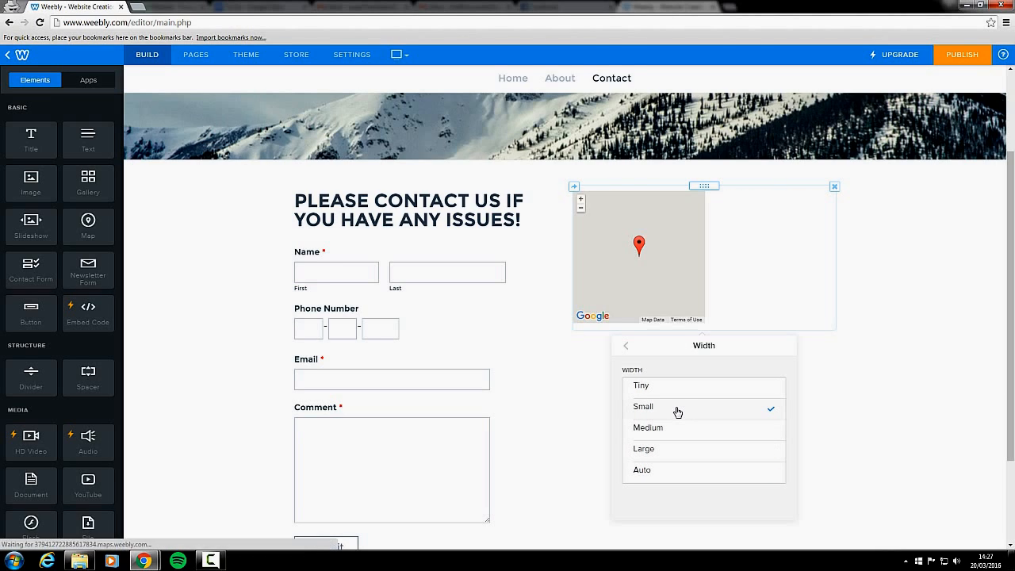
click(695, 390)
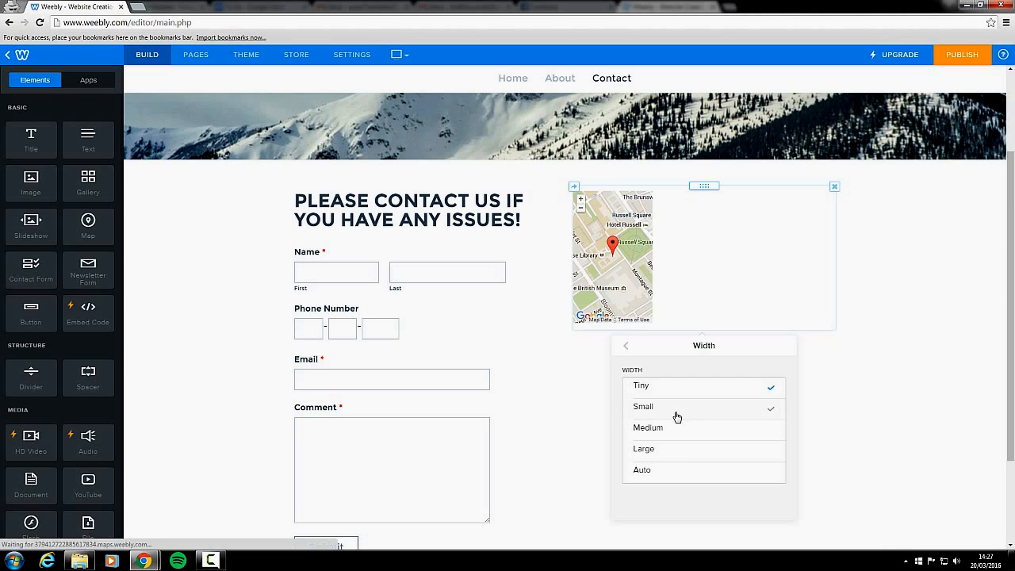
click(693, 450)
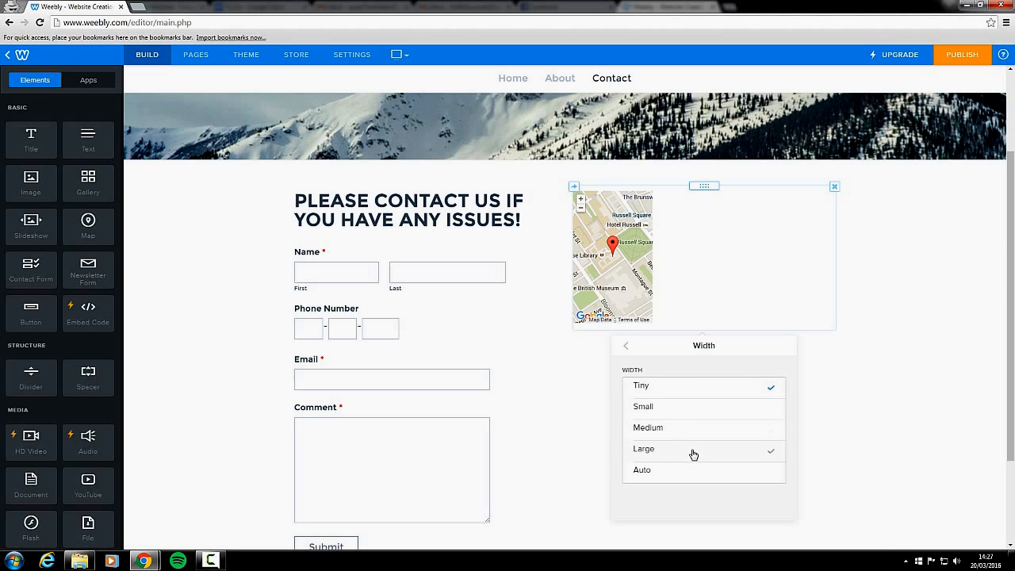
click(627, 346)
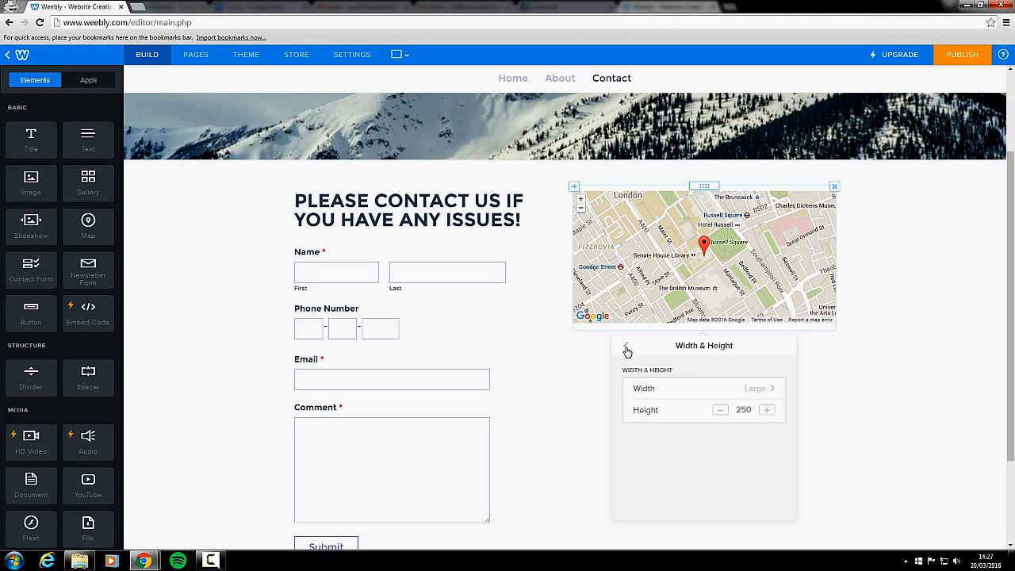
click(628, 347)
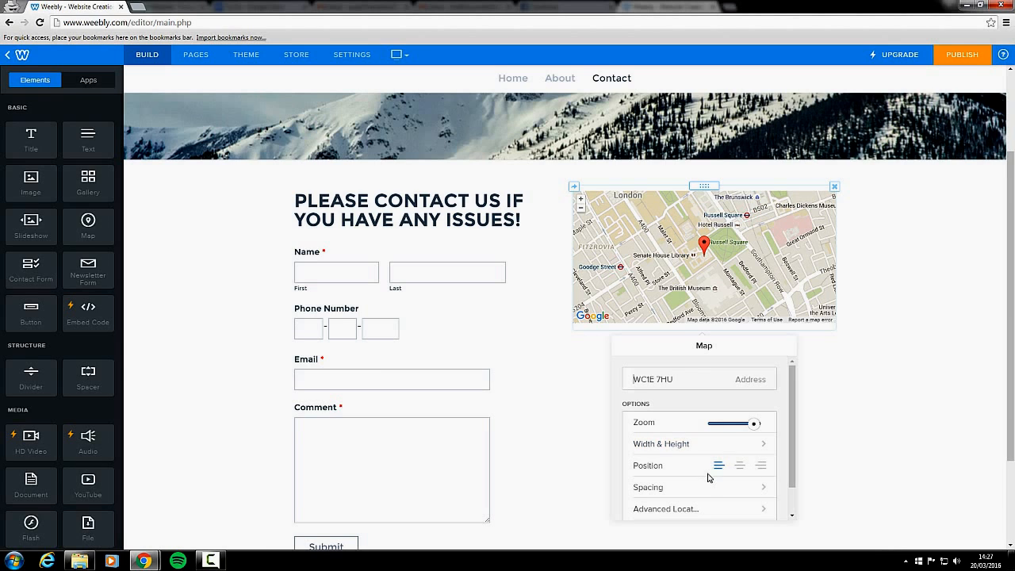
Examine the latitude and longitude fields in the map's advanced location settings
scroll(705, 476, down, 5)
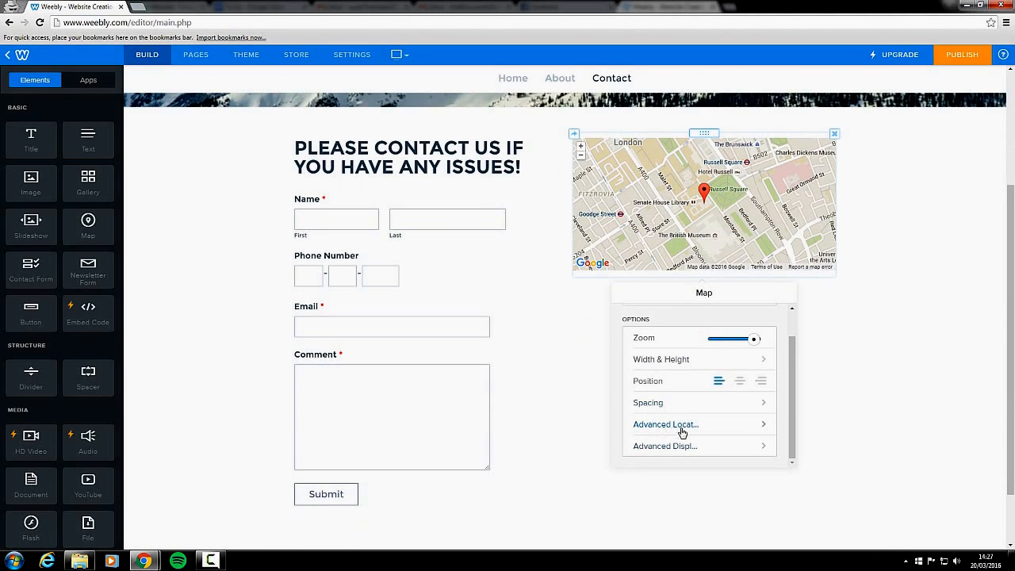
click(685, 430)
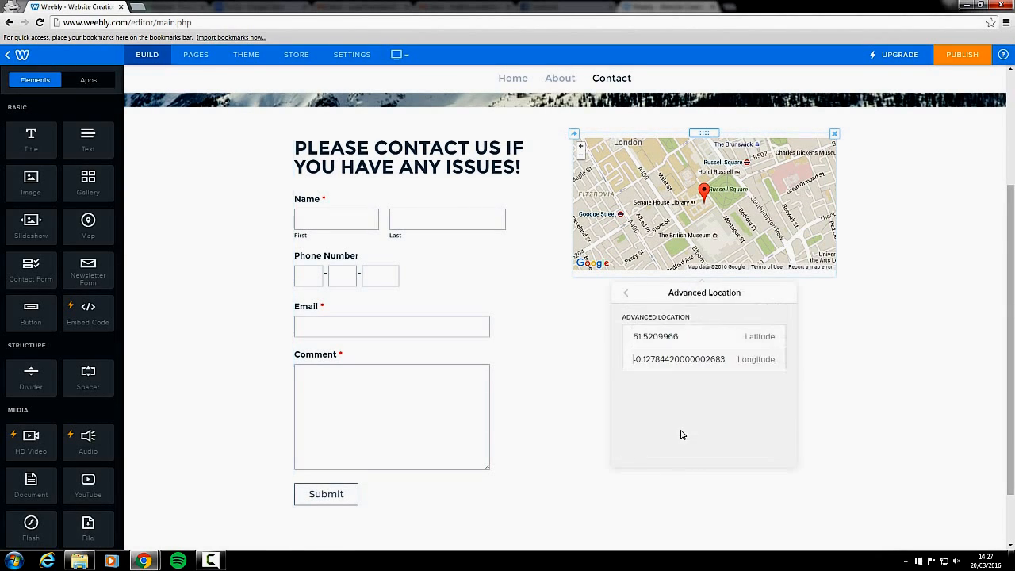
click(627, 295)
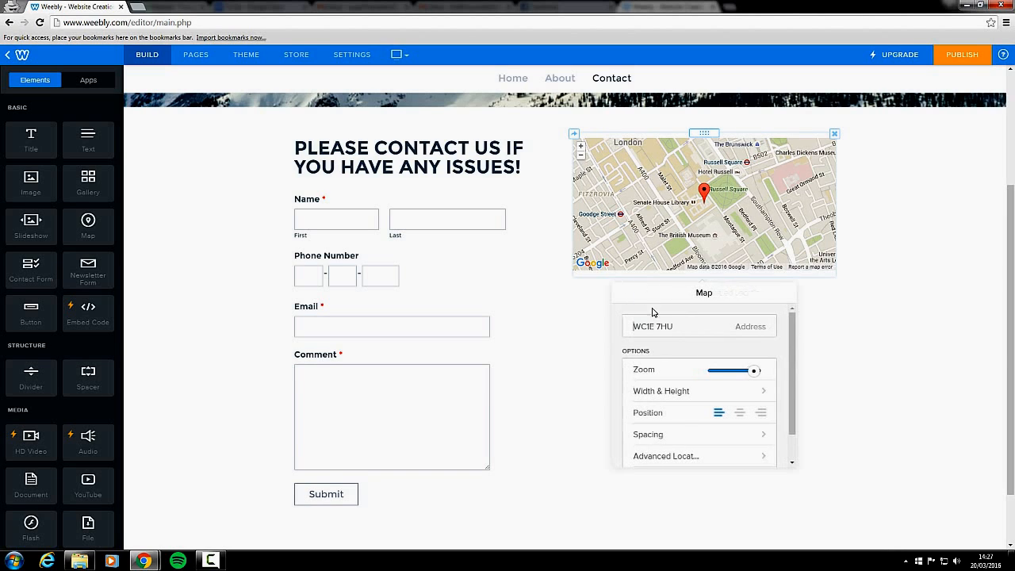
Check the marker option in the map's advanced display settings, and set Show Scale to Yes
scroll(691, 452, down, 1)
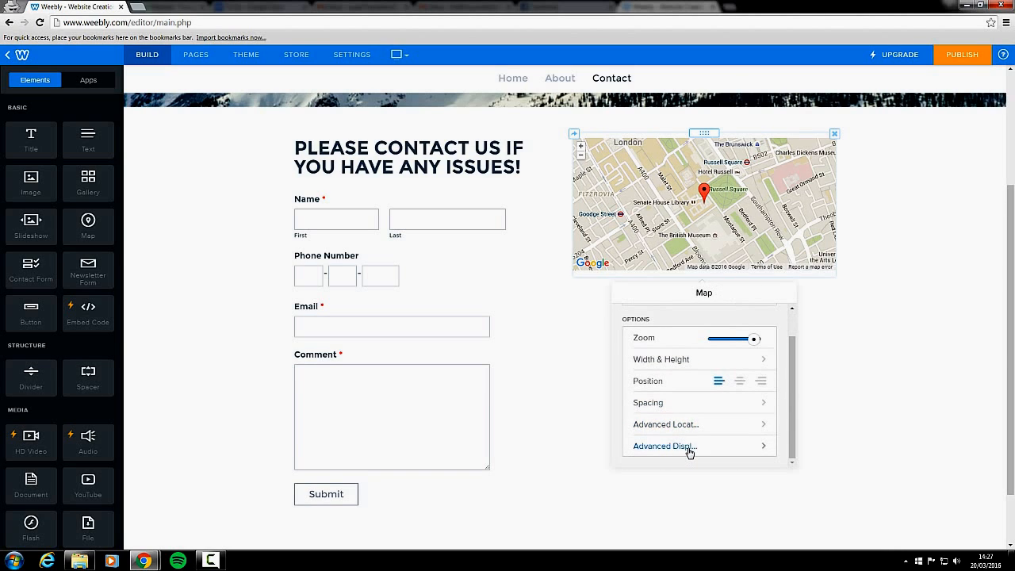
click(690, 450)
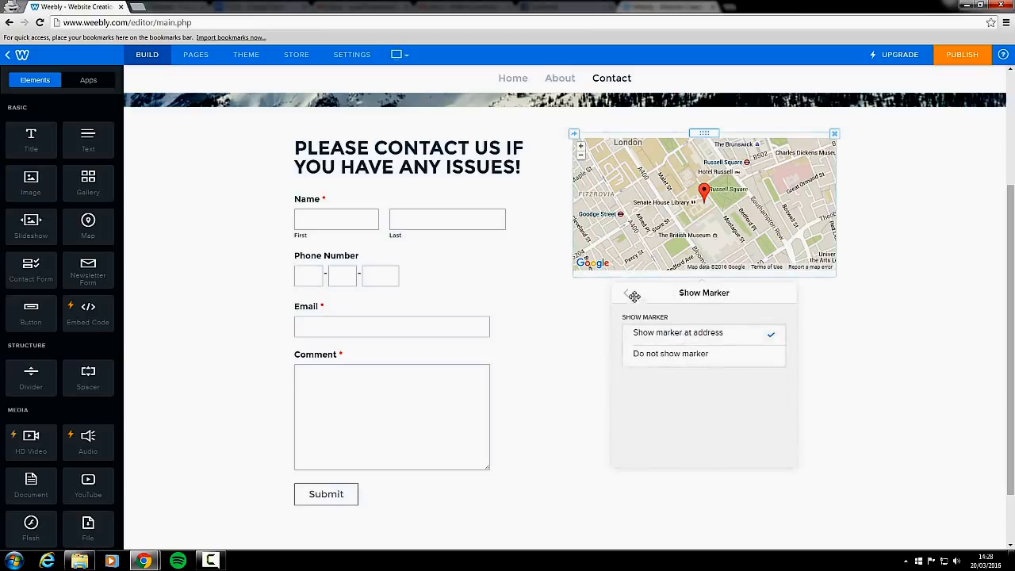
click(625, 293)
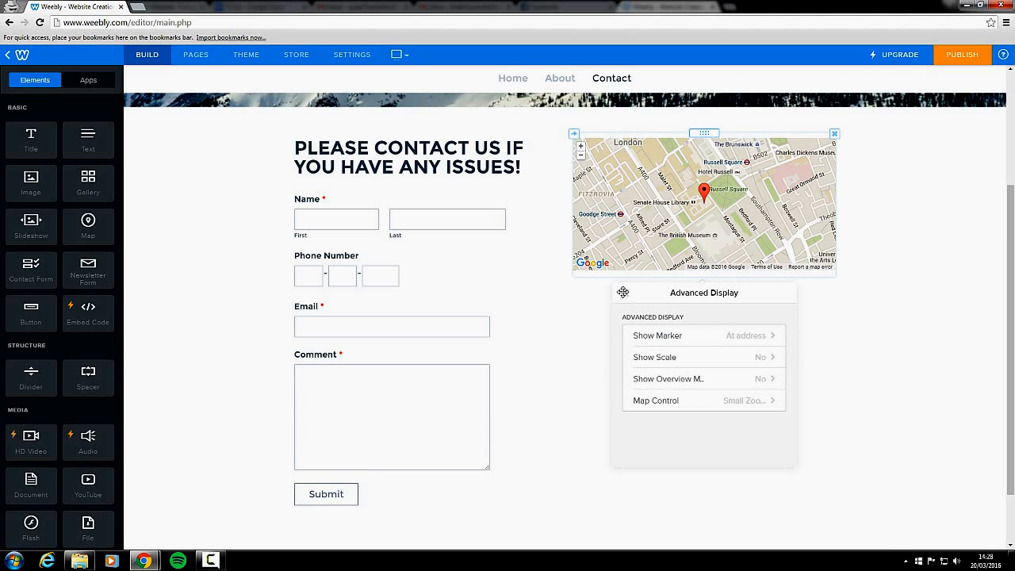
click(688, 358)
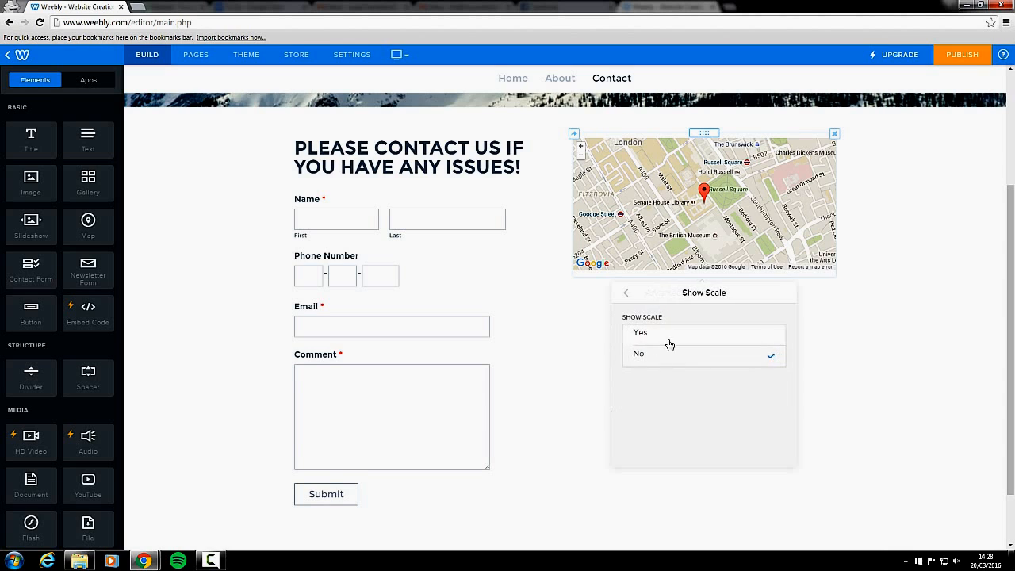
click(668, 337)
click(626, 293)
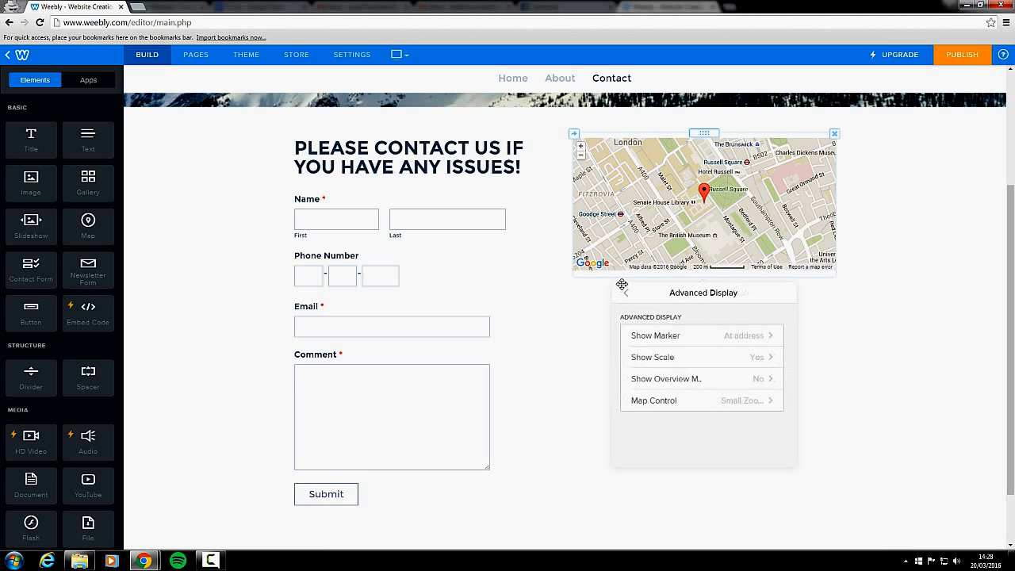
Set the map's Show Overview Map option to Yes and its map control to Large Pan and Zoom Control
click(717, 381)
click(664, 338)
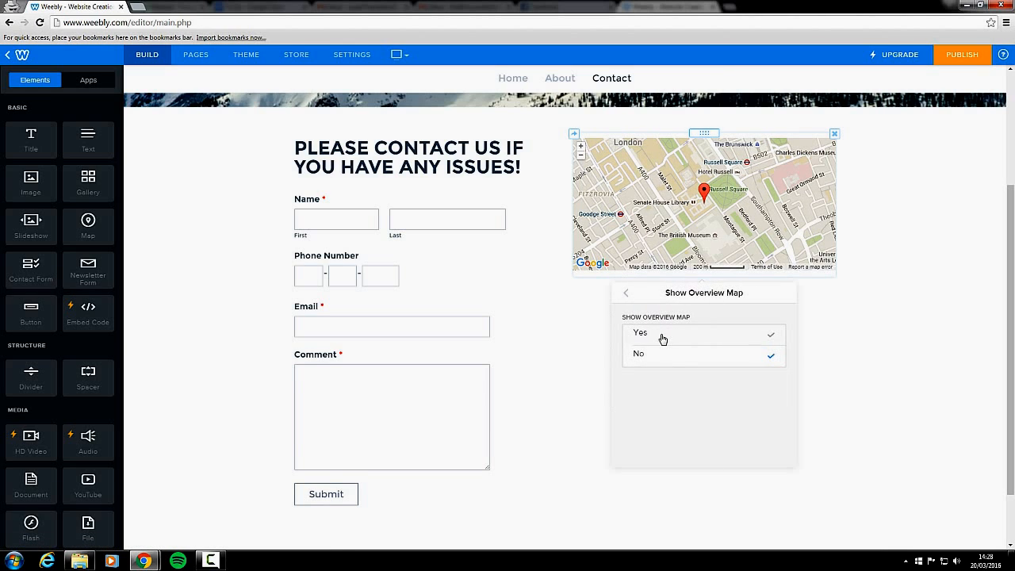
click(626, 295)
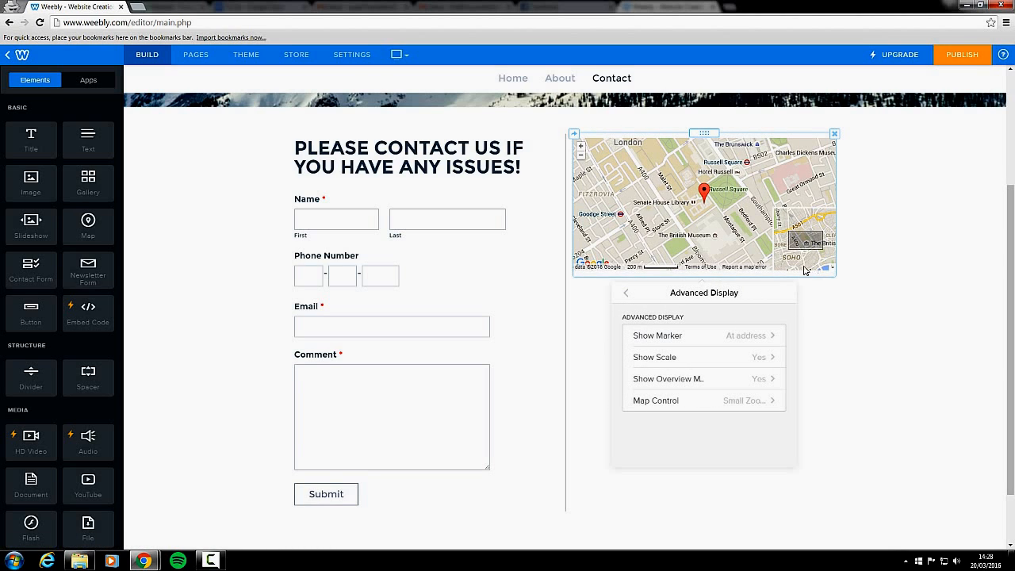
click(681, 402)
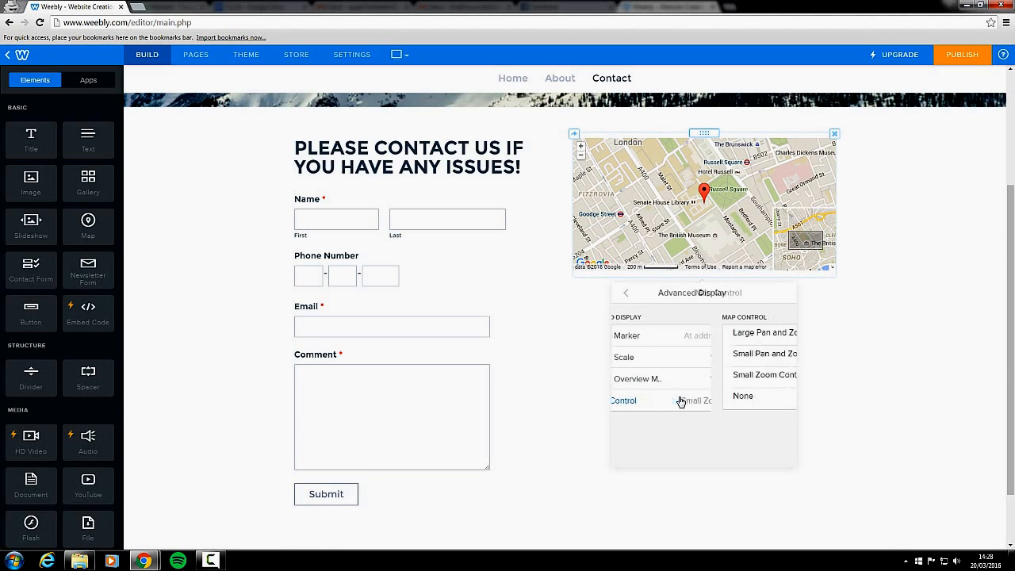
click(734, 334)
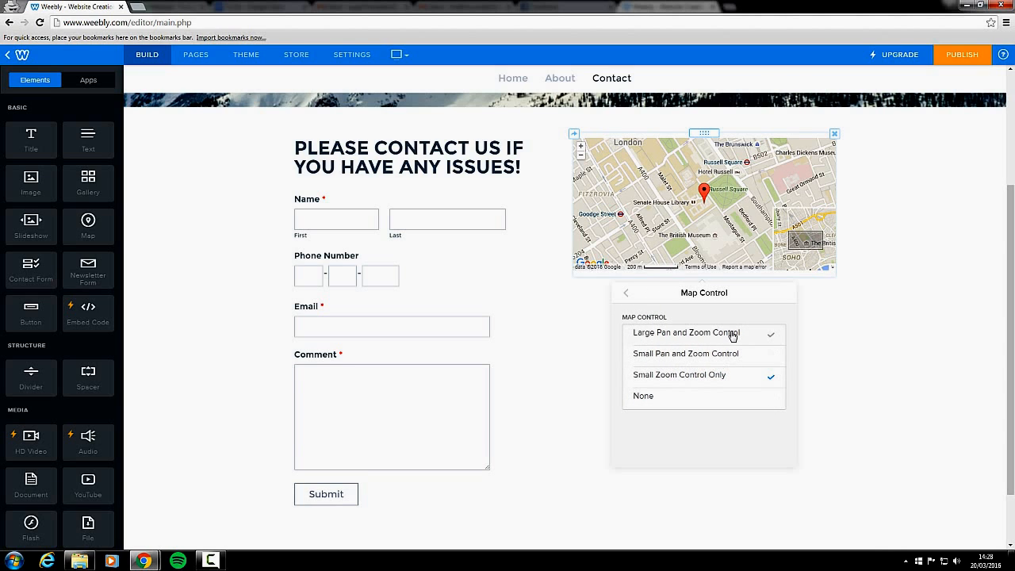
click(627, 296)
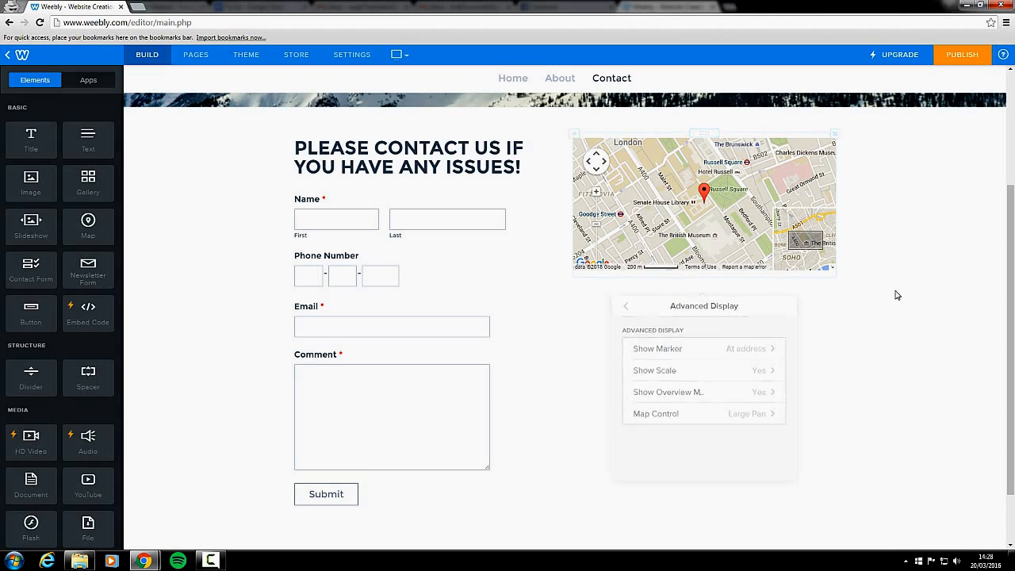
Move the map out of its column to a row of its own below the contact form's Submit button
scroll(893, 243, up, 1)
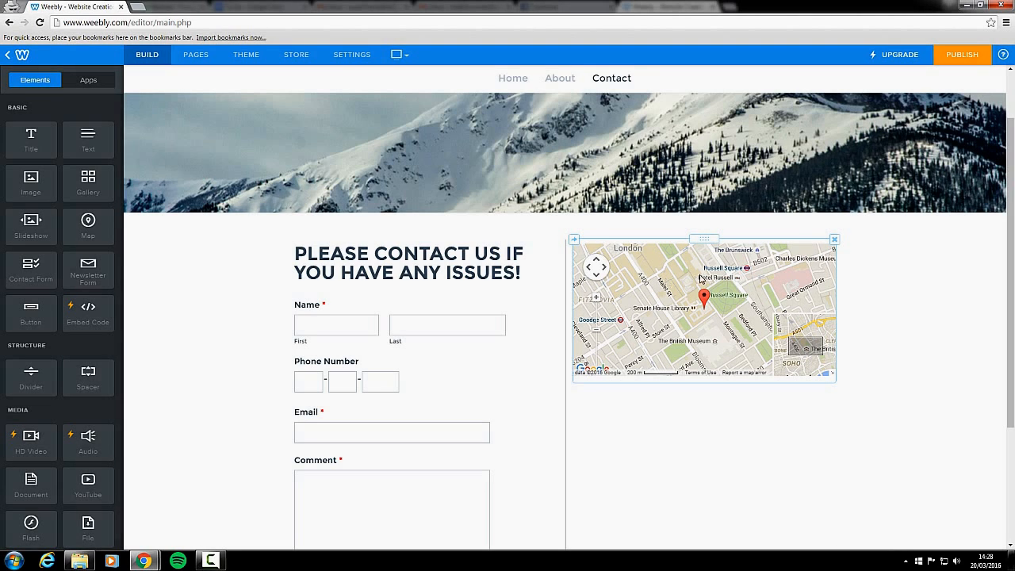
drag(707, 238, 513, 458)
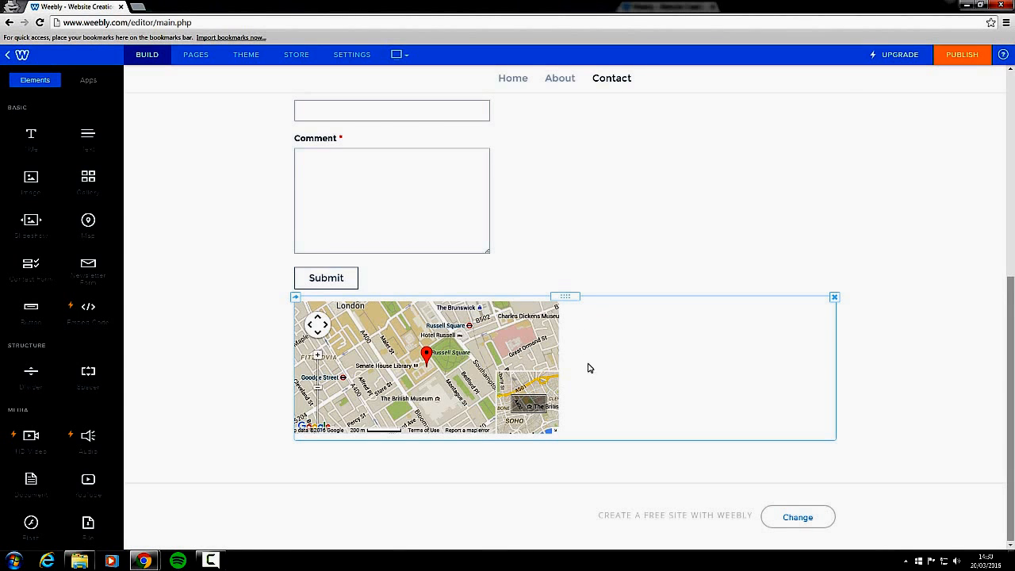
scroll(587, 334, up, 2)
scroll(584, 342, down, 2)
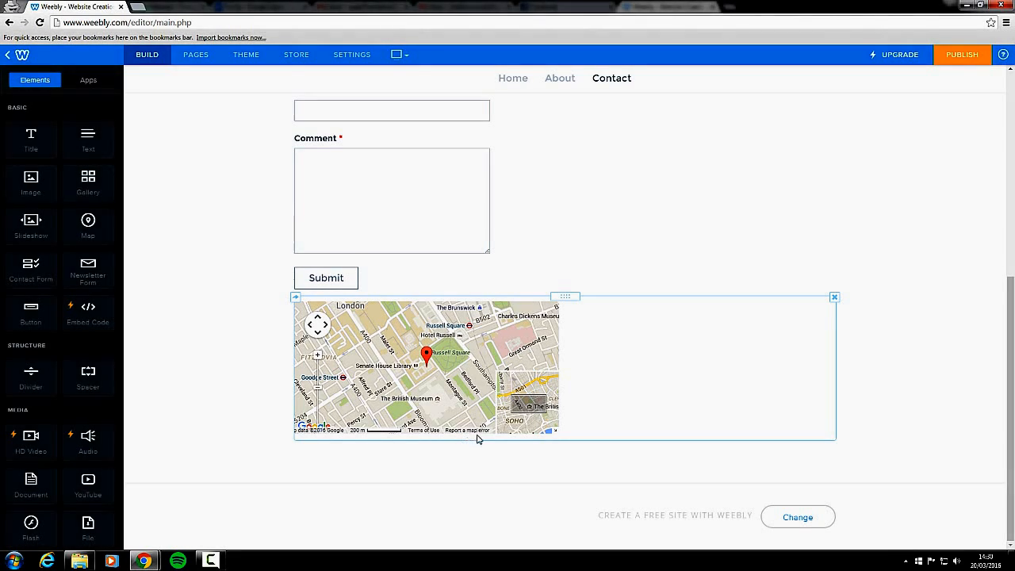
Review the Contact page layout, from the contact form's heading and fields to the map below the Submit button
scroll(552, 428, up, 1)
scroll(552, 428, up, 3)
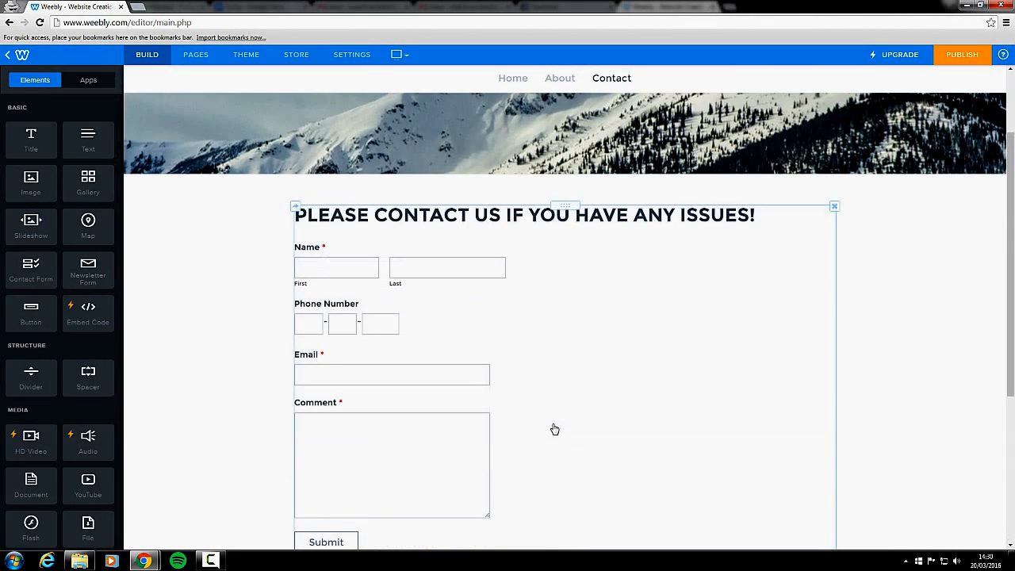
scroll(550, 428, down, 2)
scroll(574, 402, up, 3)
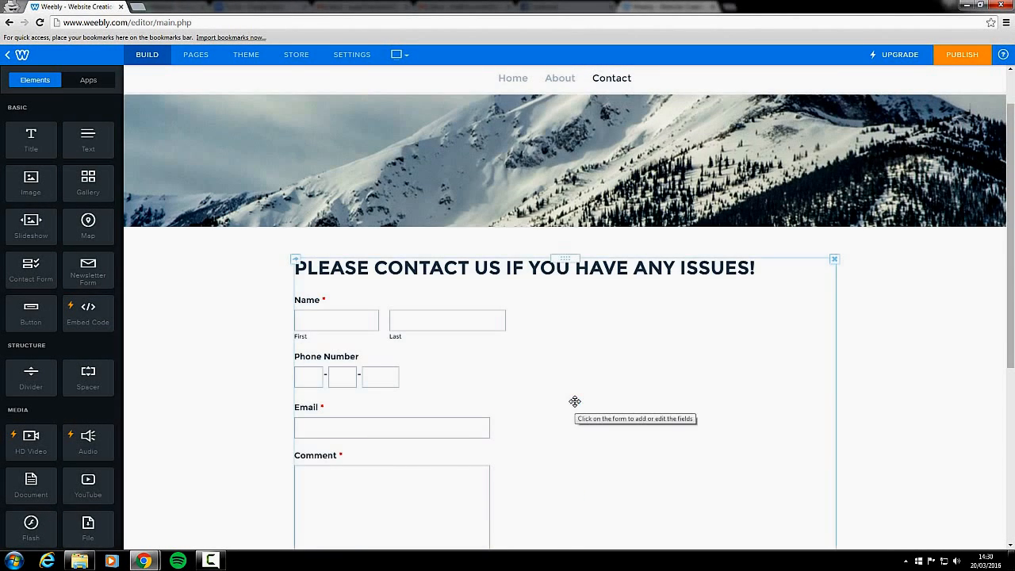
scroll(559, 359, down, 1)
scroll(559, 358, down, 3)
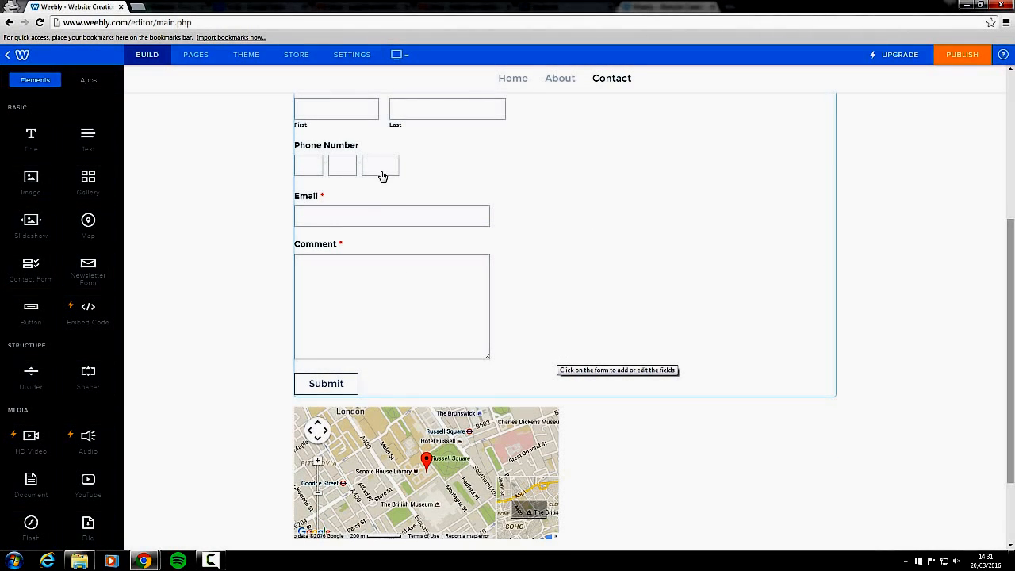
scroll(758, 408, up, 1)
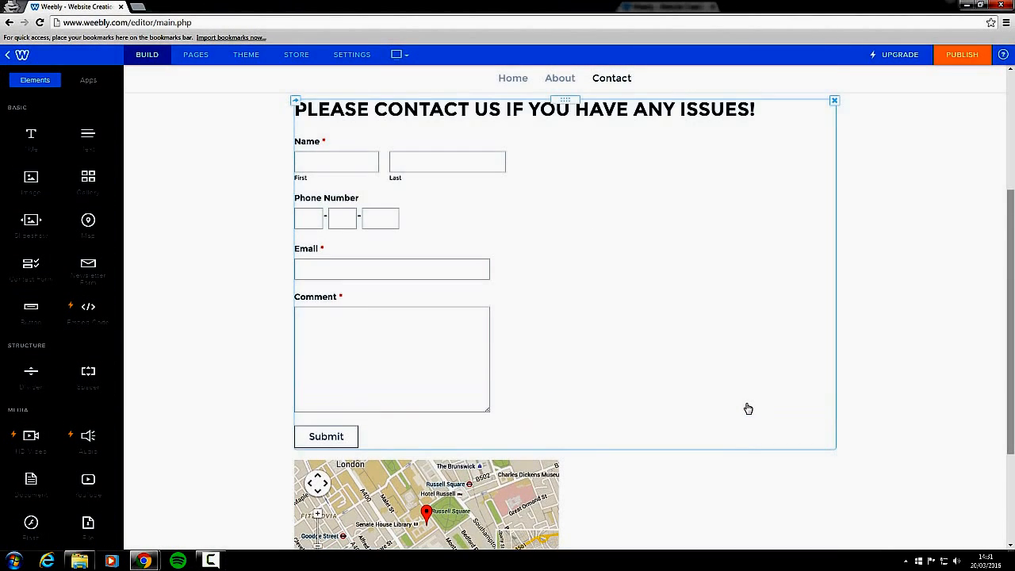
scroll(747, 407, down, 3)
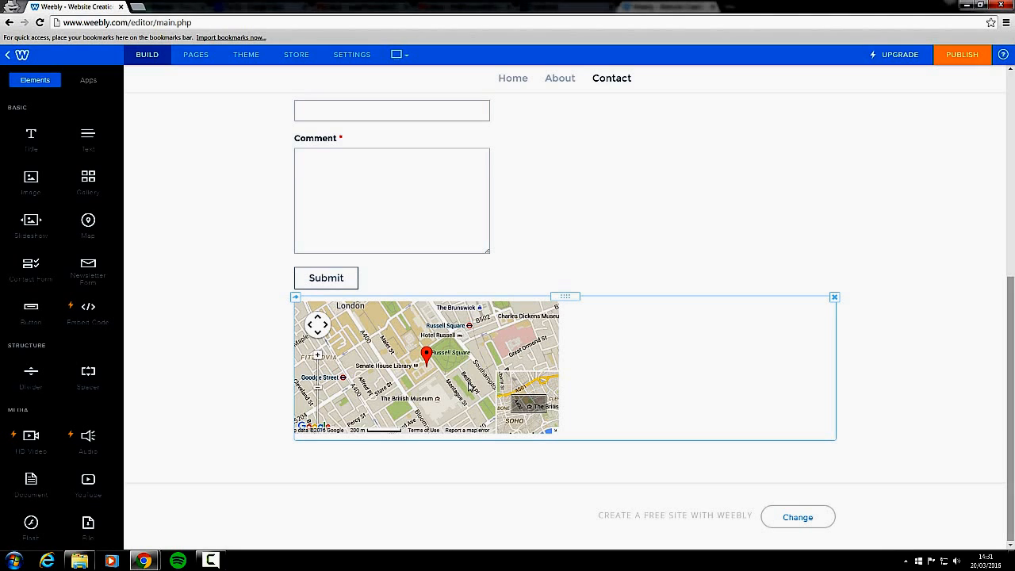
scroll(657, 274, up, 3)
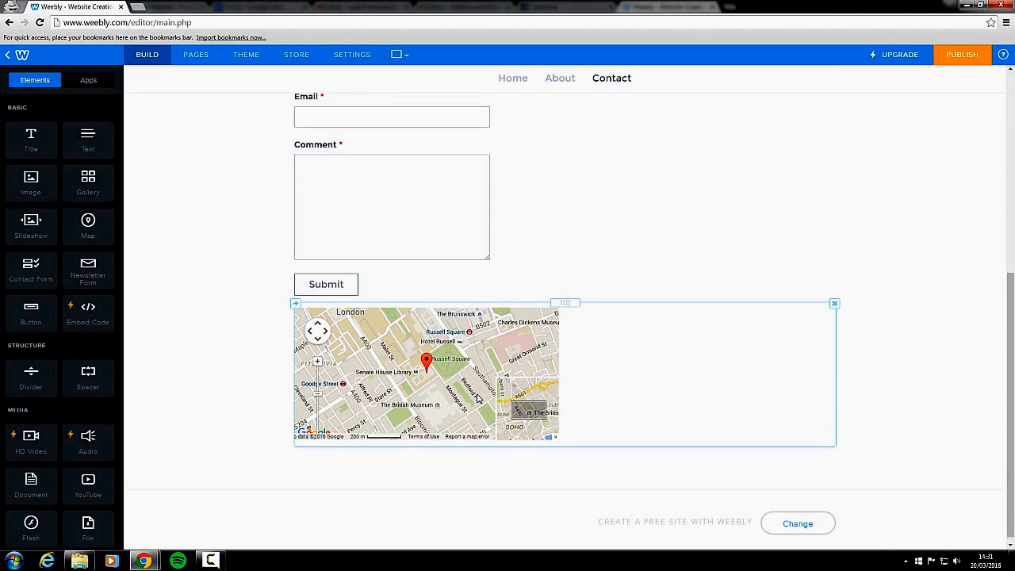